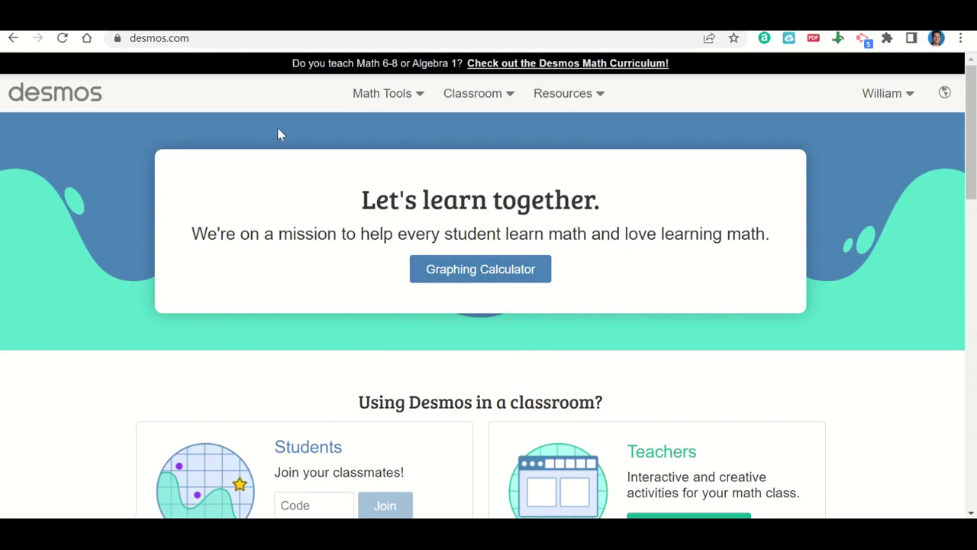
# Step: Open the Graphing Calculator and plot the point (9,2) as the first expression
pyautogui.click(457, 275)
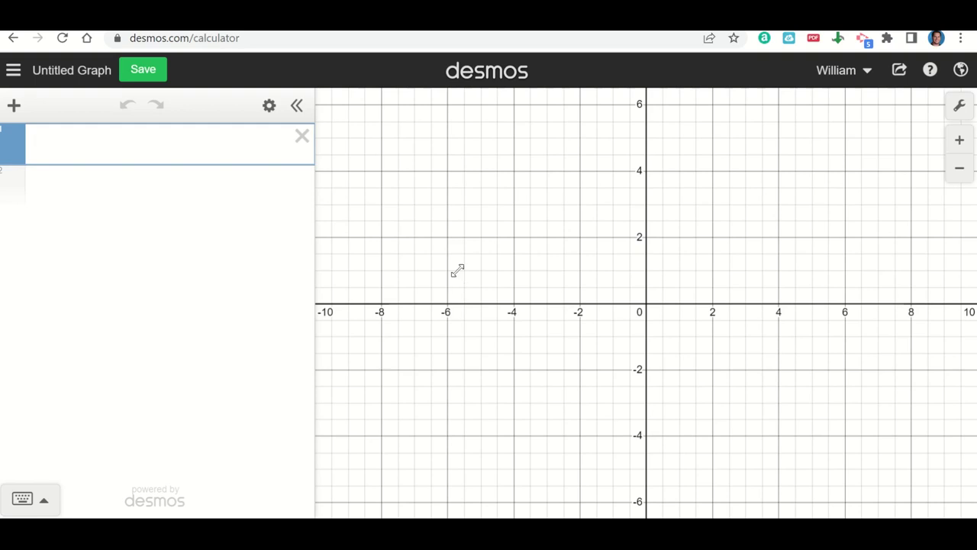
pyautogui.write('(')
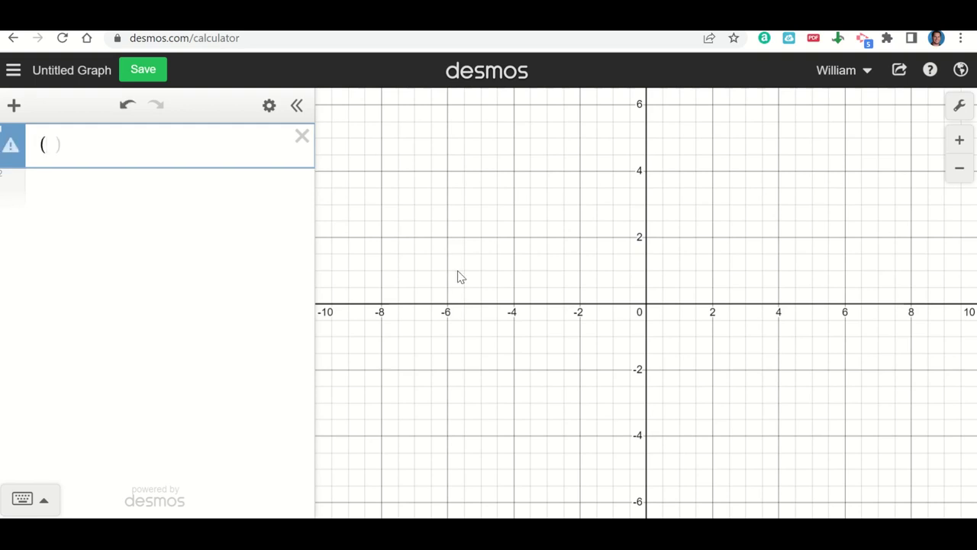
pyautogui.write('9,2')
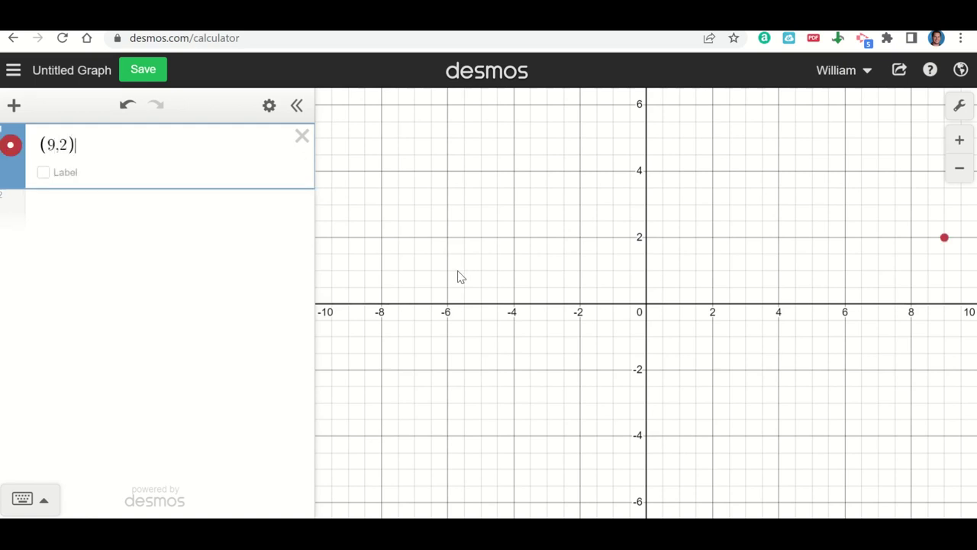
pyautogui.click(946, 265)
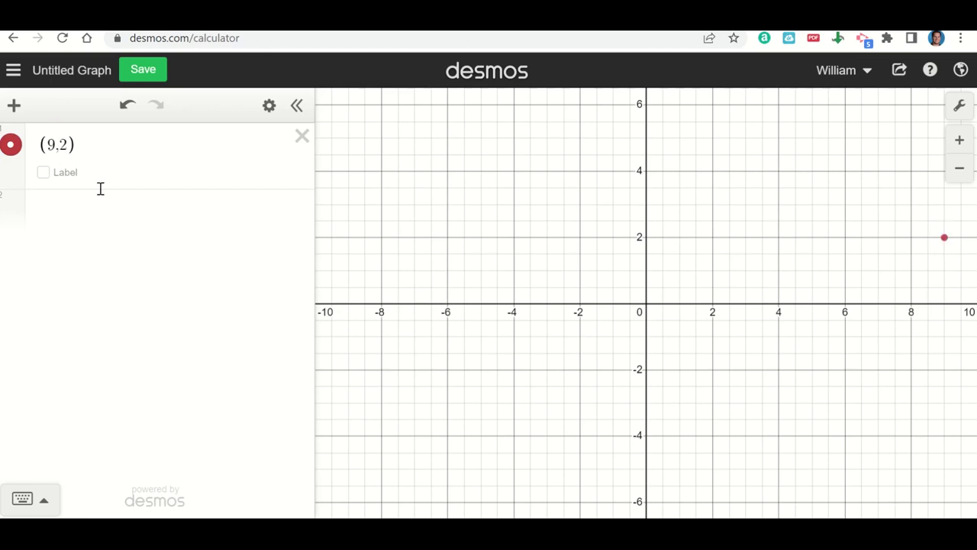
# Step: Plot the point (8,4) as the second expression
pyautogui.click(47, 206)
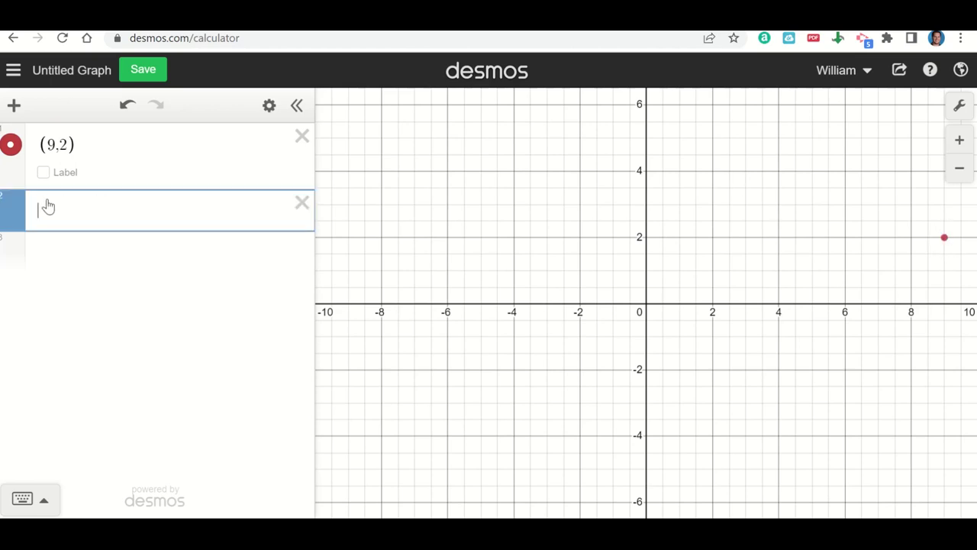
pyautogui.write('(')
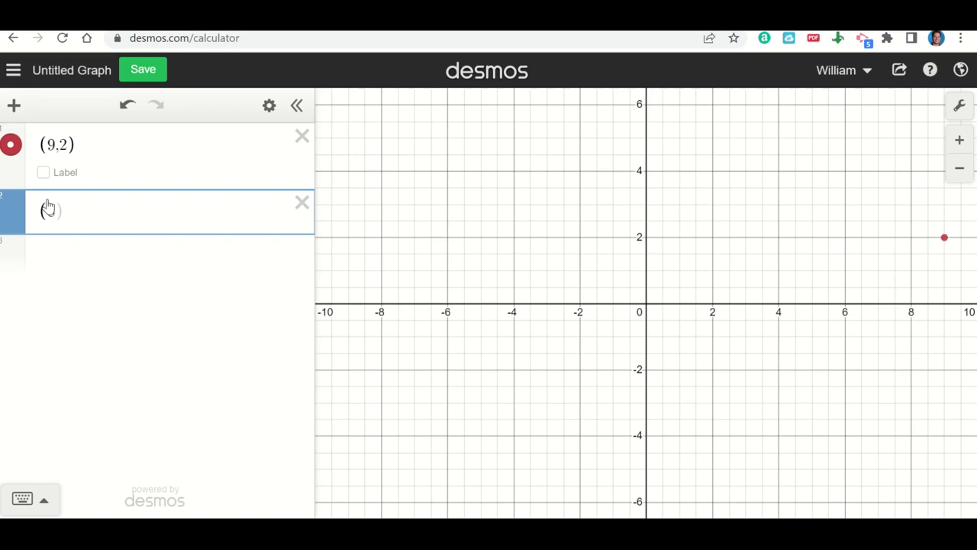
pyautogui.write('8,4)')
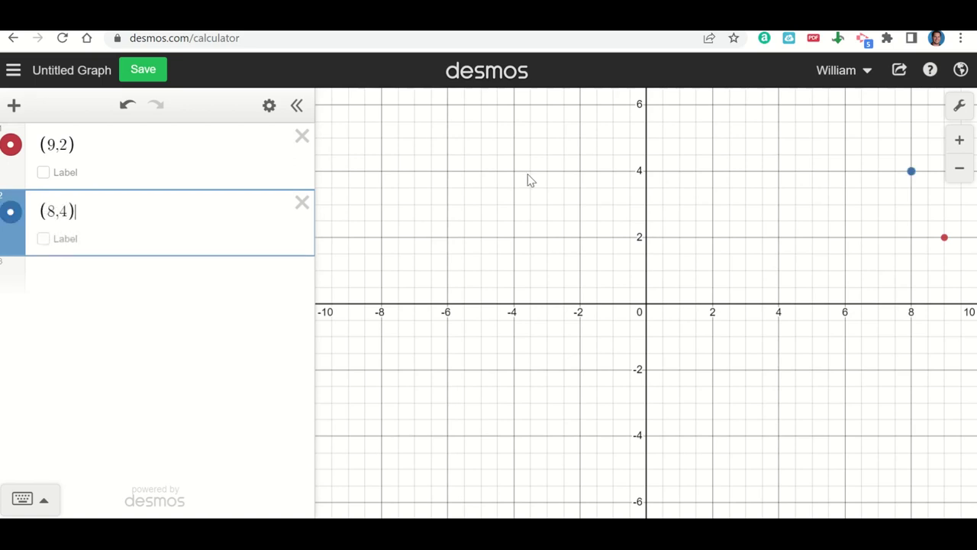
pyautogui.click(888, 206)
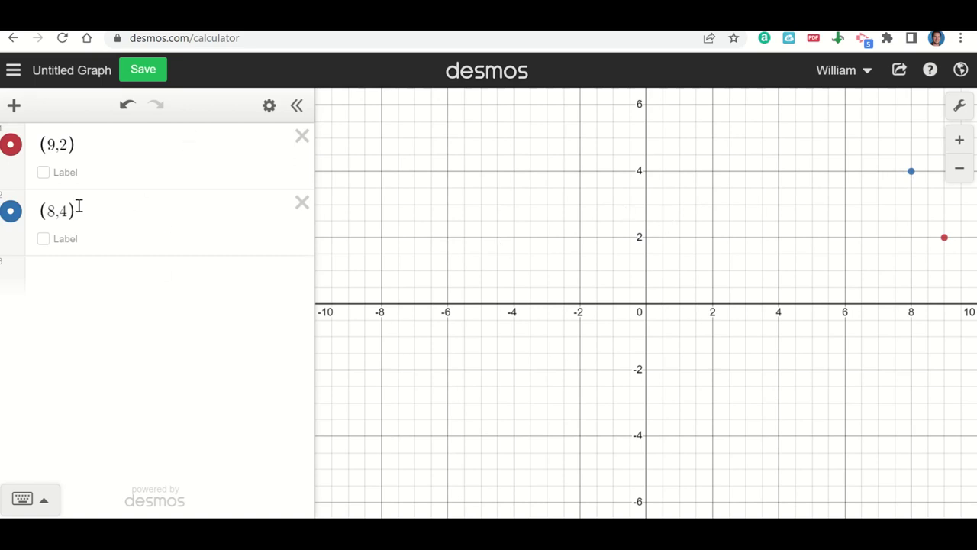
pyautogui.moveTo(78, 206); pyautogui.dragTo(42, 211)
pyautogui.click(42, 211)
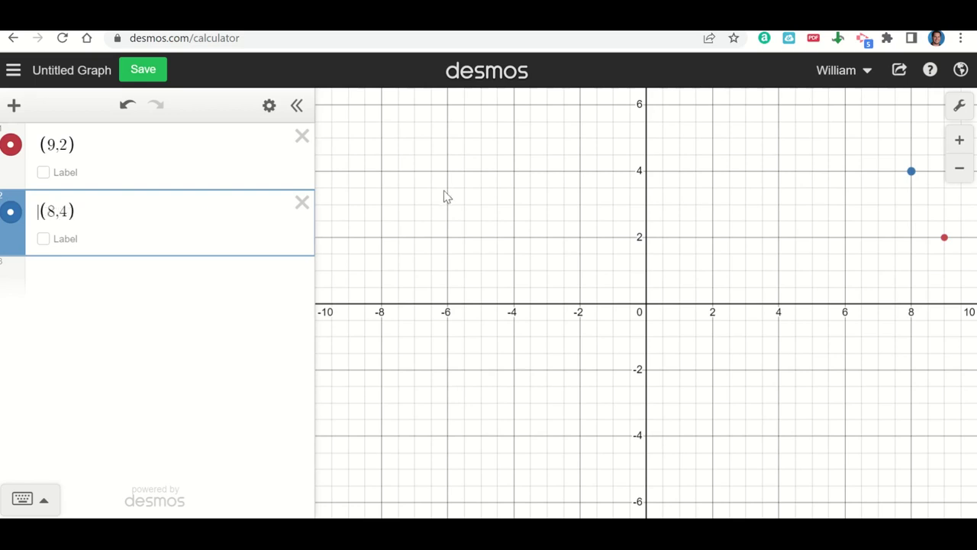
# Step: Plot the point (-2,-5) as the third expression
pyautogui.click(142, 286)
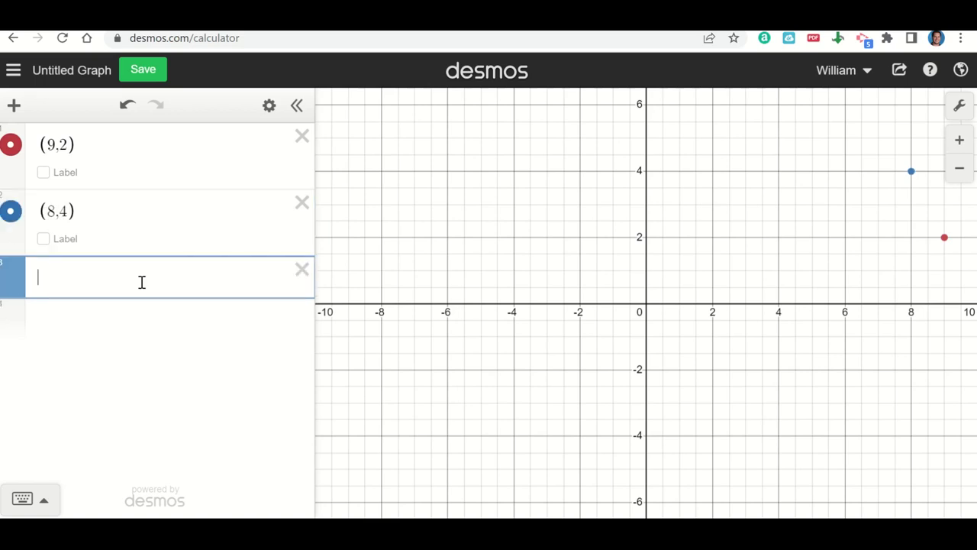
pyautogui.write('(-2,-')
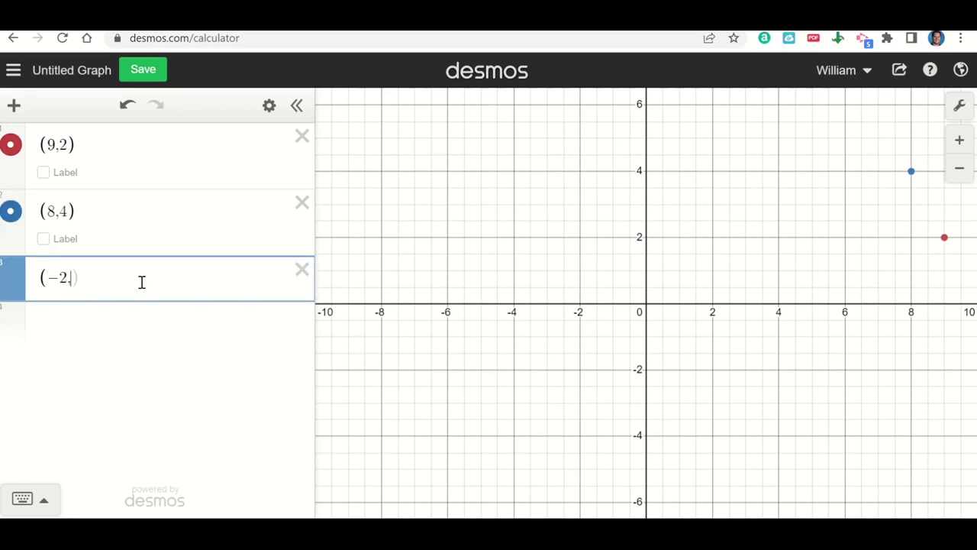
pyautogui.write('5')
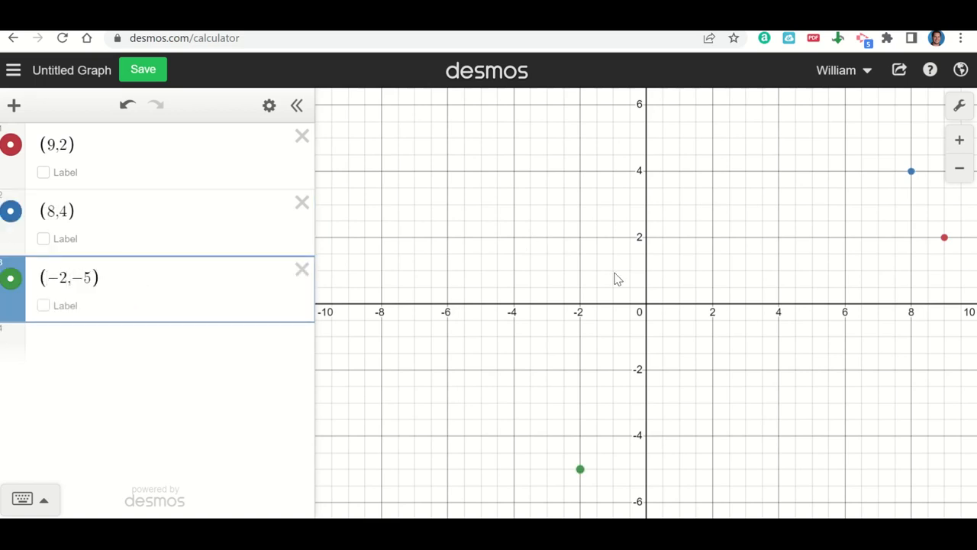
pyautogui.click(574, 427)
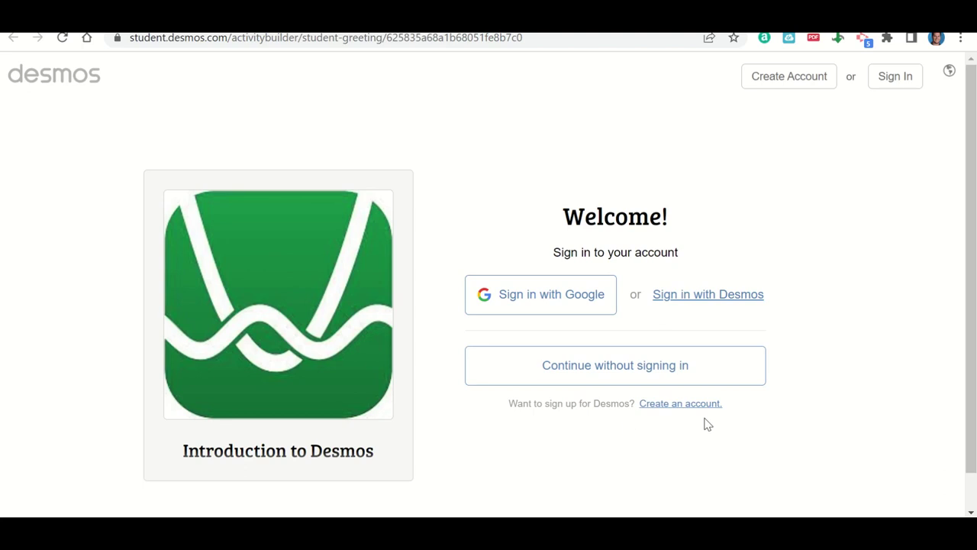
# Step: Sign in to the Introduction to Desmos activity with Google, using the school account
pyautogui.click(556, 299)
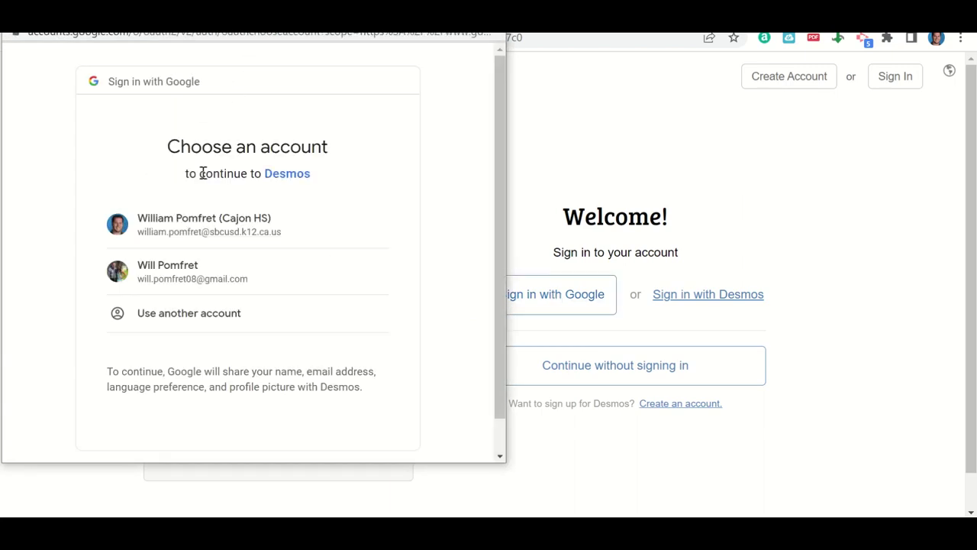
pyautogui.click(214, 229)
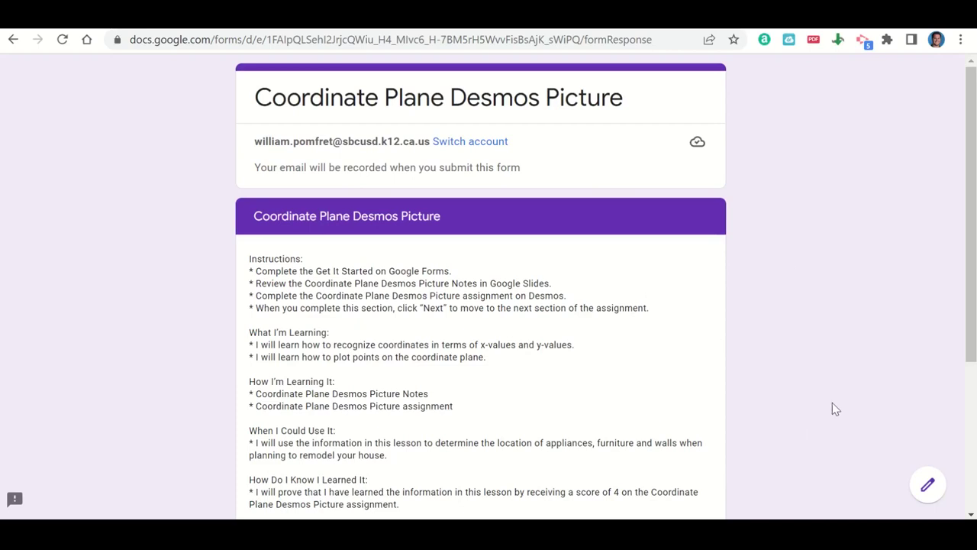
# Step: Open the Desmos assignment linked in the Coordinate Plane Desmos Picture form and start the activity
pyautogui.moveTo(974, 290); pyautogui.dragTo(975, 437)
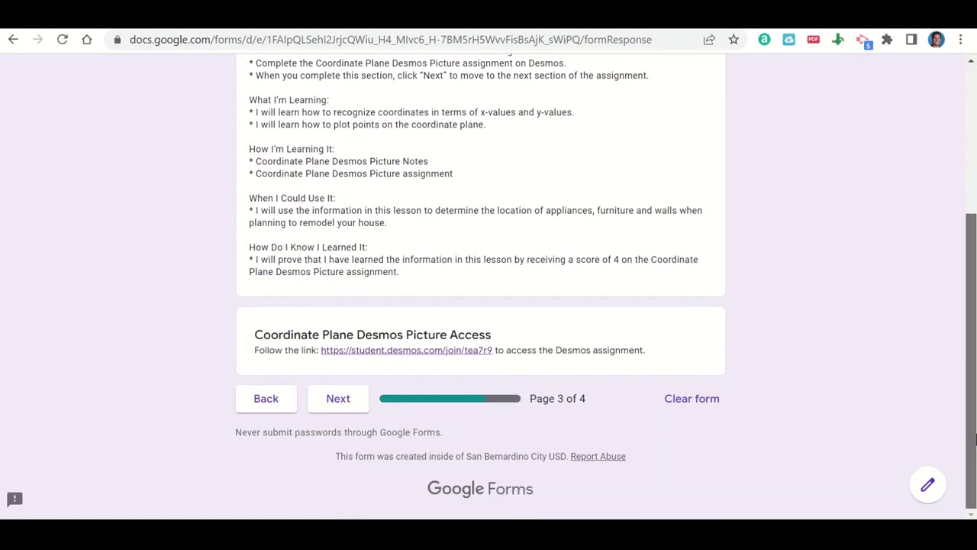
pyautogui.click(480, 352)
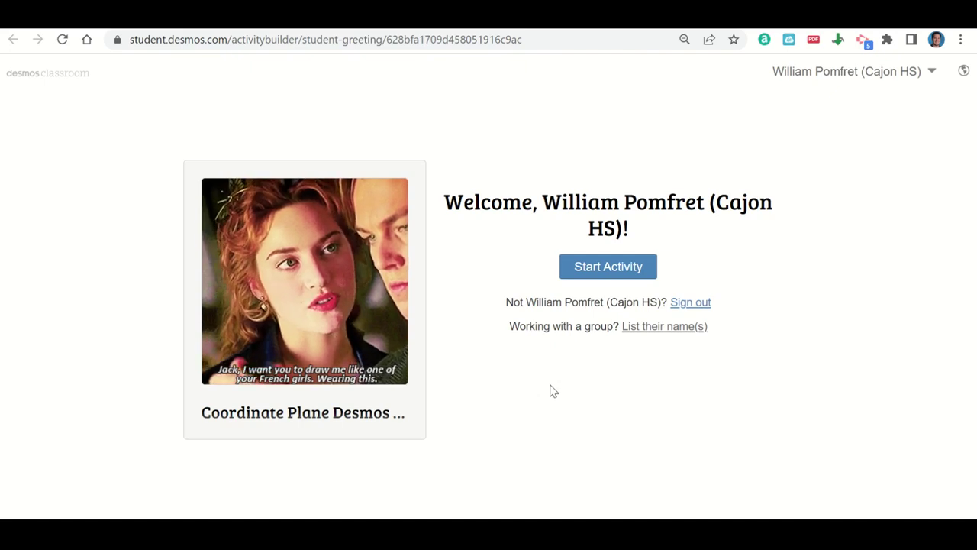
pyautogui.click(611, 273)
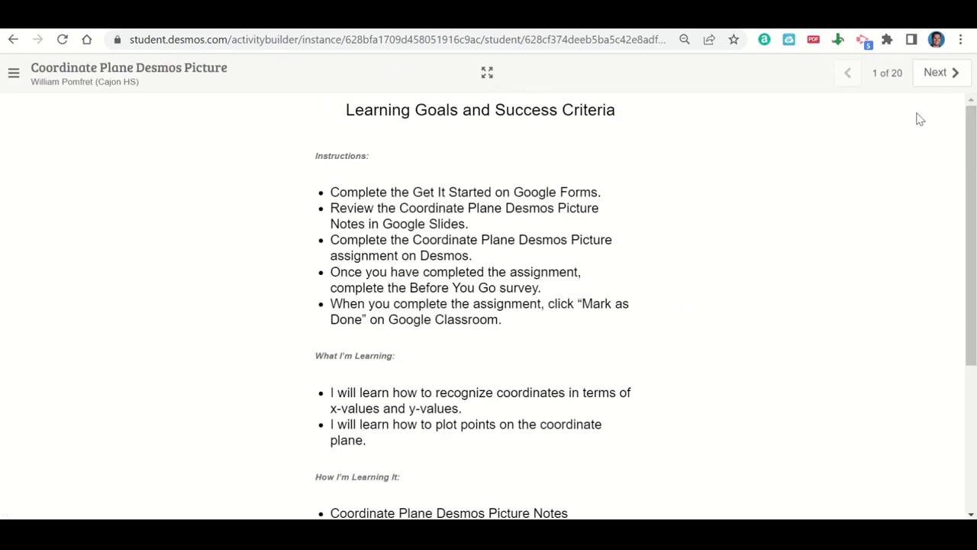
# Step: Go to the Shape 1 screen and plot its points (0,-1), (-1,-1), (-1,1) and (0,1) on the sketch grid
pyautogui.click(933, 83)
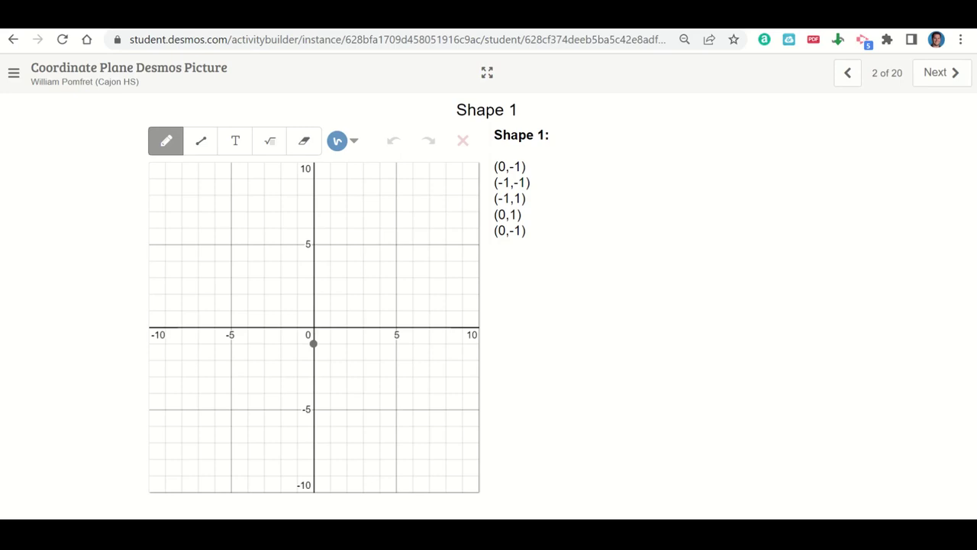
pyautogui.click(313, 343)
pyautogui.click(297, 343)
pyautogui.click(297, 310)
pyautogui.click(314, 310)
# Step: Connect the Shape 1 points in order with straight line segments, closing the rectangle at (0,-1)
pyautogui.click(201, 141)
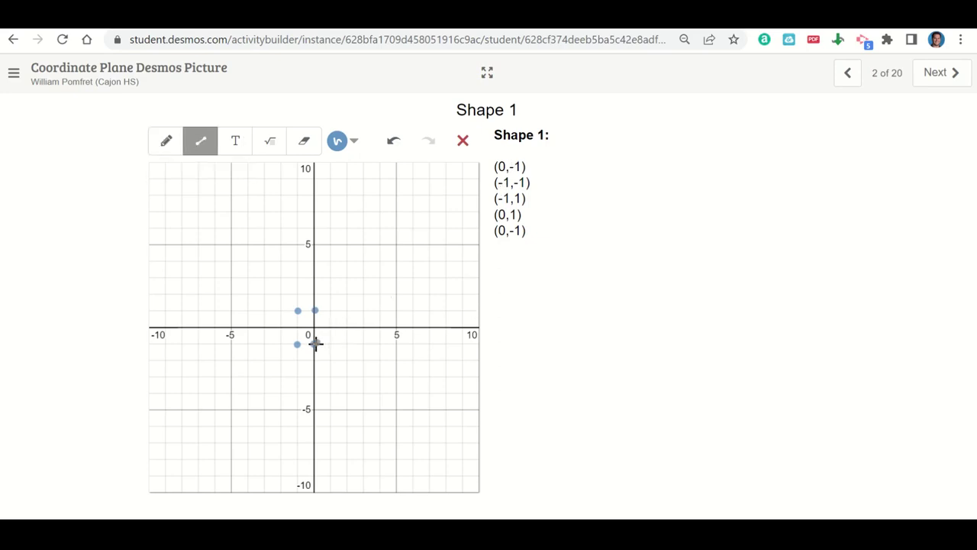
pyautogui.moveTo(315, 344); pyautogui.dragTo(318, 342)
pyautogui.moveTo(315, 343); pyautogui.dragTo(297, 343)
pyautogui.moveTo(297, 343); pyautogui.dragTo(317, 346)
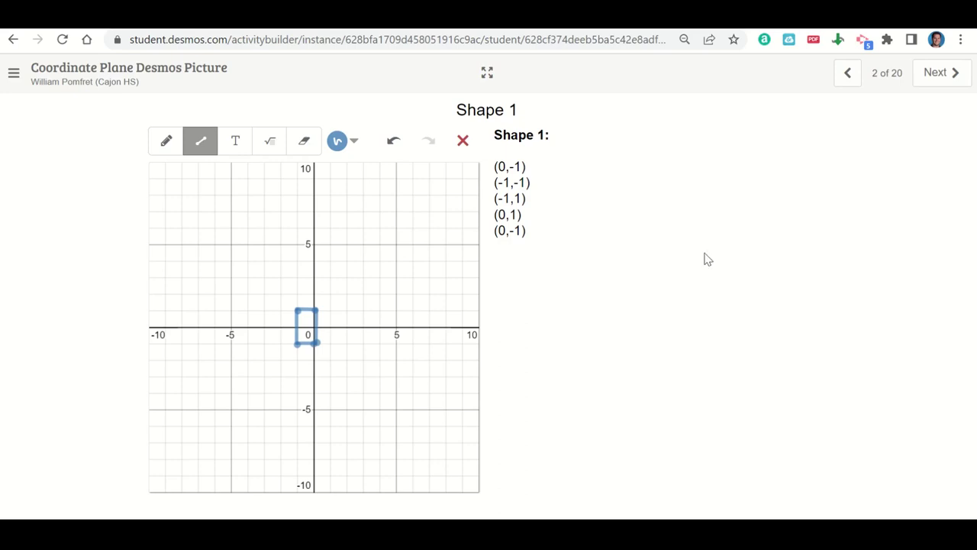
# Step: On the Shape 2 screen, plot (-2,-6), (-3,-7), (-3,-9) and (-2,-9) and connect them in order with straight line segments
pyautogui.click(937, 82)
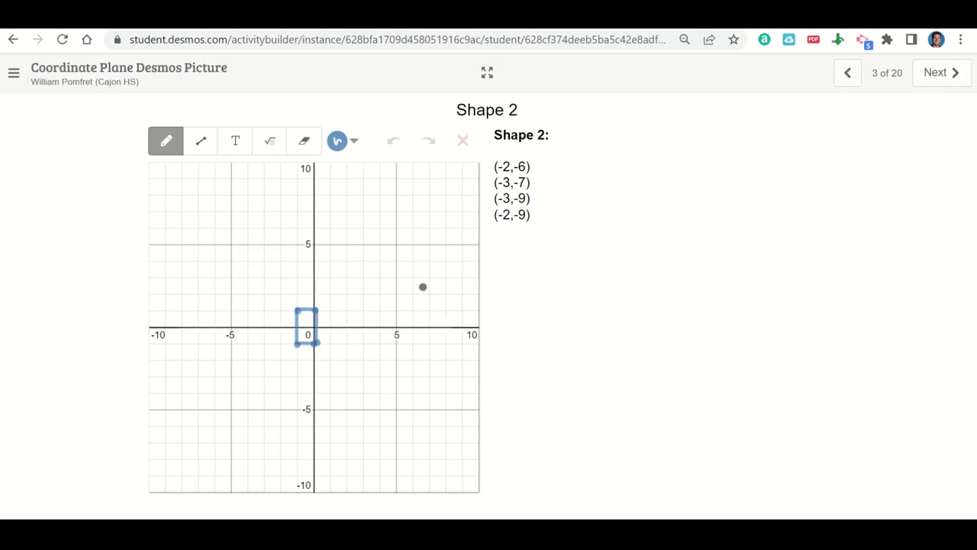
pyautogui.click(280, 425)
pyautogui.click(264, 441)
pyautogui.click(265, 477)
pyautogui.click(281, 476)
pyautogui.click(202, 142)
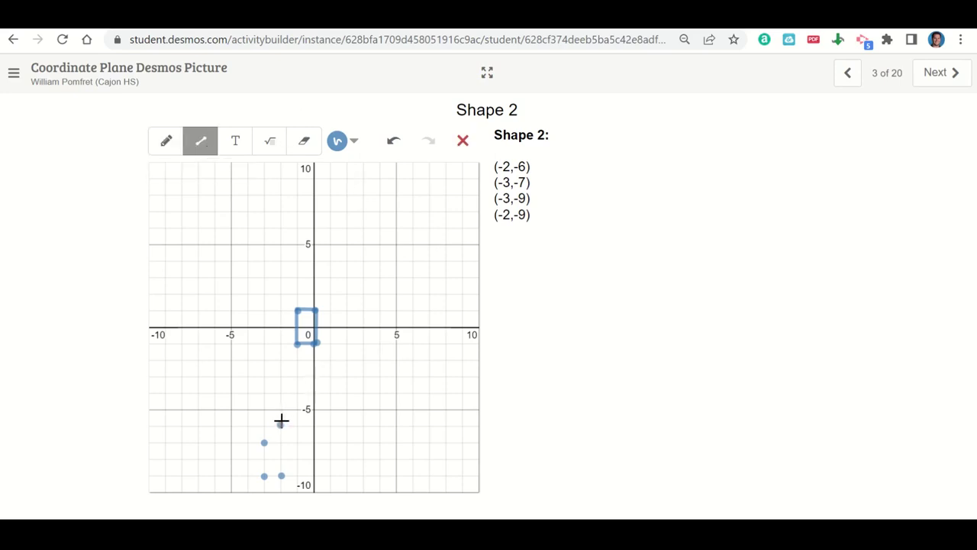
pyautogui.moveTo(280, 424)
pyautogui.mouseDown()
pyautogui.moveTo(264, 443)
pyautogui.moveTo(264, 476)
pyautogui.moveTo(282, 474)
pyautogui.mouseUp()
# Step: Page through the remaining shape screens up to Shape 19, then close the activity and return to the Google Form
pyautogui.click(938, 73)
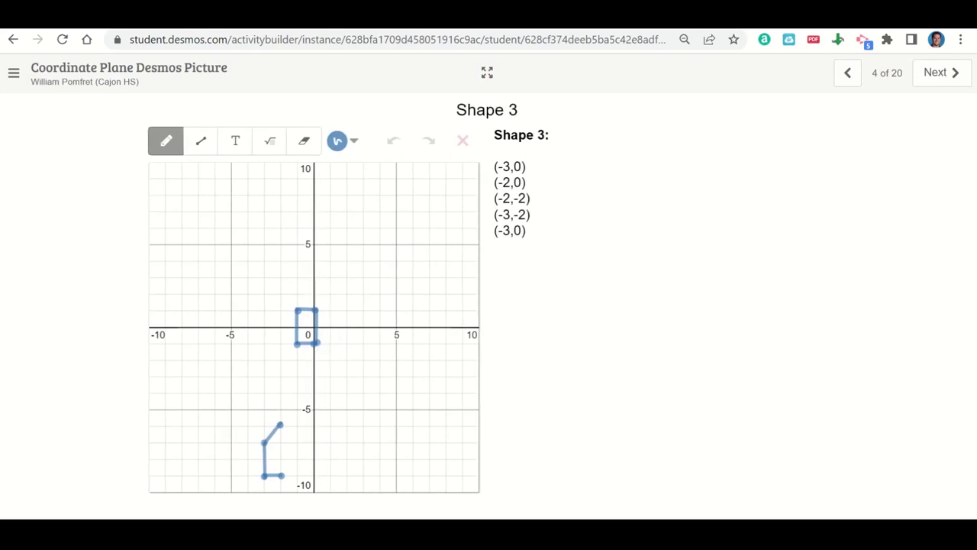
pyautogui.click(952, 75)
pyautogui.click(953, 74)
pyautogui.click(952, 74)
pyautogui.click(952, 74)
pyautogui.click(953, 74)
pyautogui.click(953, 74)
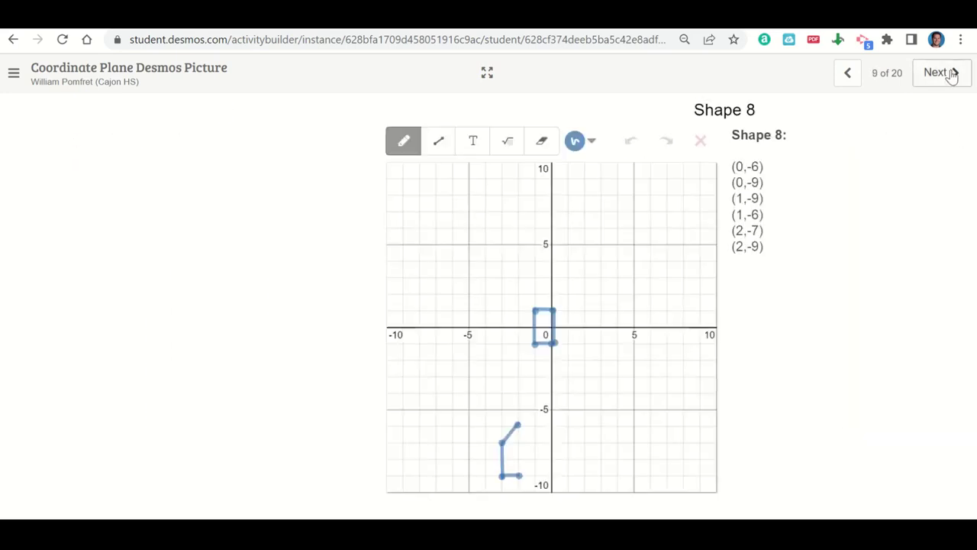
pyautogui.click(952, 74)
pyautogui.click(953, 74)
pyautogui.click(952, 75)
pyautogui.click(952, 74)
pyautogui.click(953, 74)
pyautogui.click(952, 74)
pyautogui.click(952, 74)
pyautogui.click(952, 74)
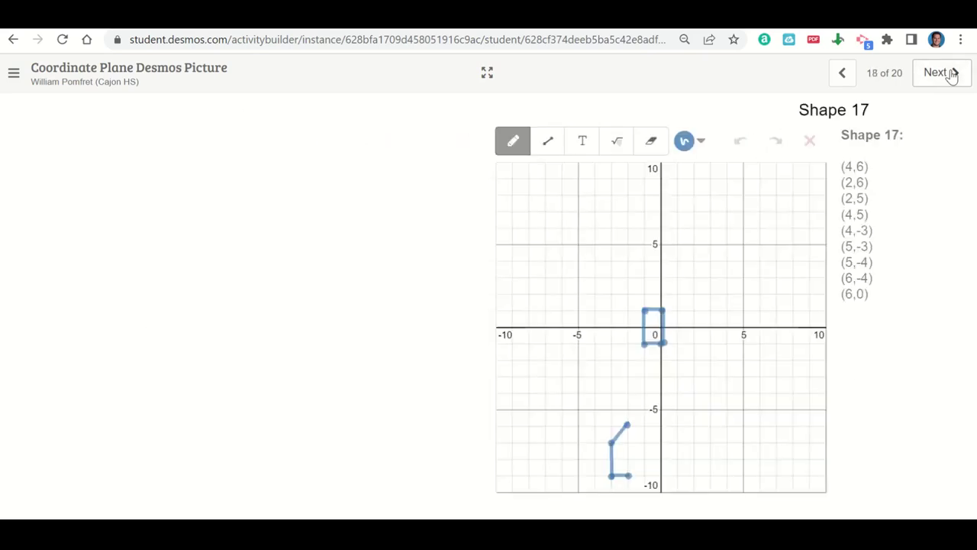
pyautogui.click(952, 74)
pyautogui.click(952, 74)
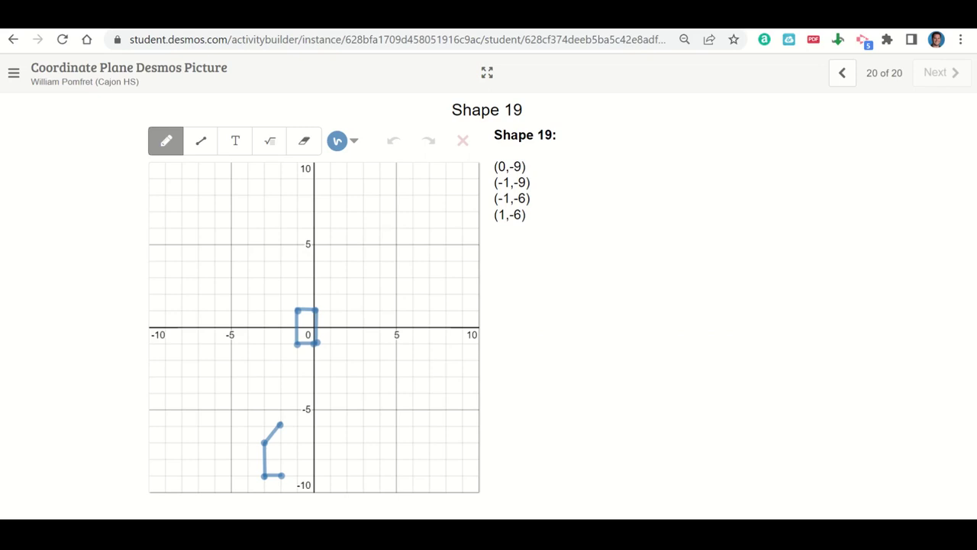
pyautogui.hotkey('ctrl', 'w')
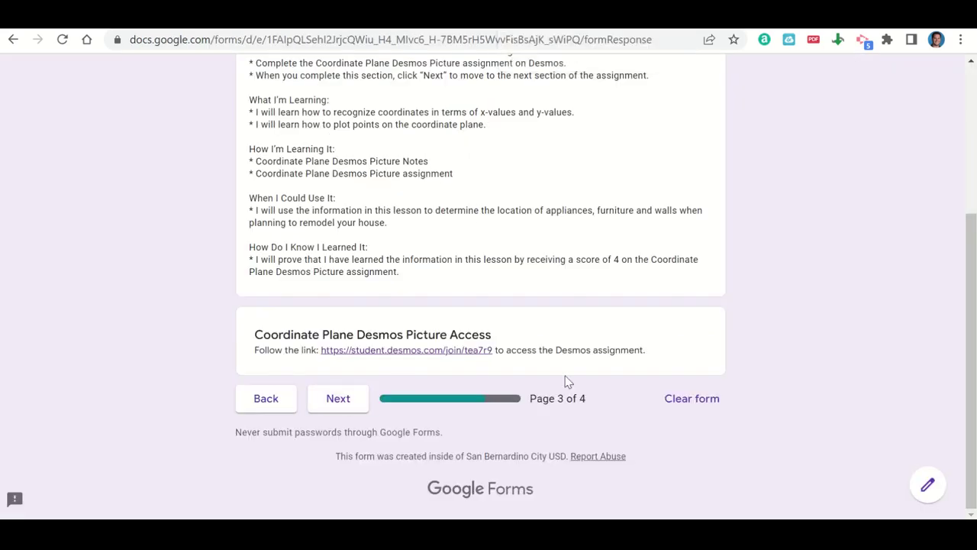